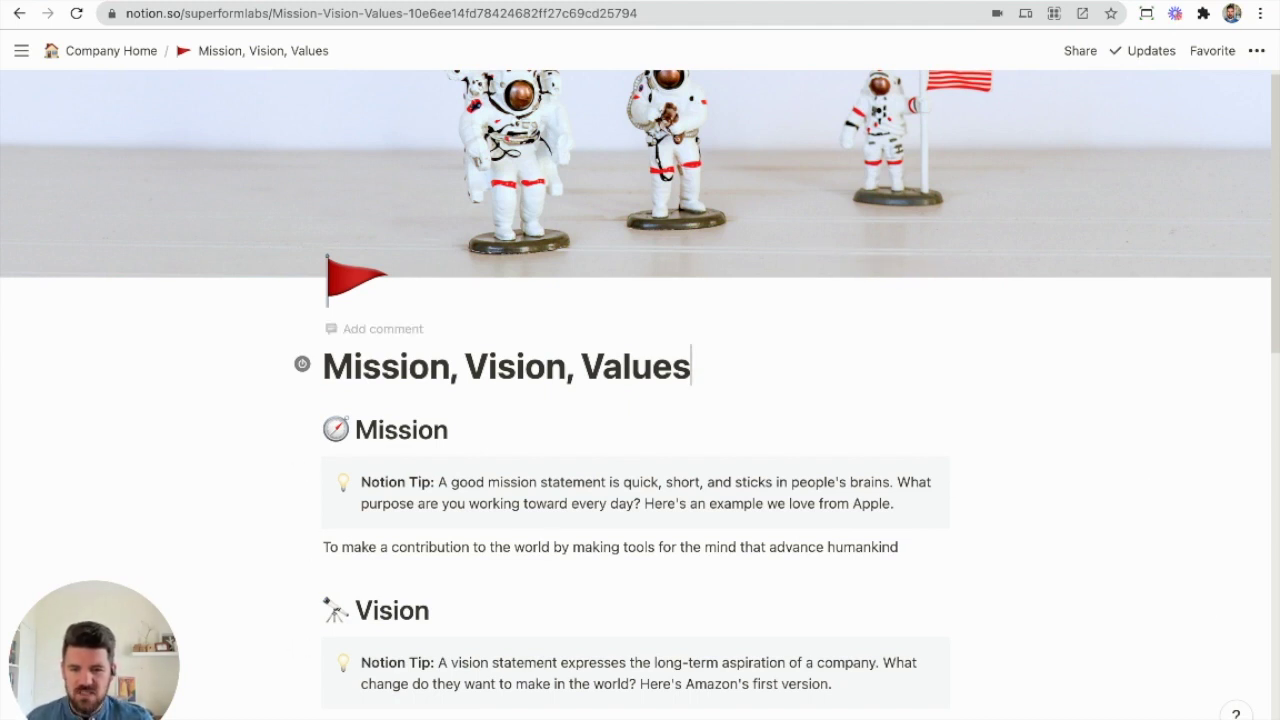
Step: Insert an empty synced block directly below the Mission, Vision, Values page title
key("Return")
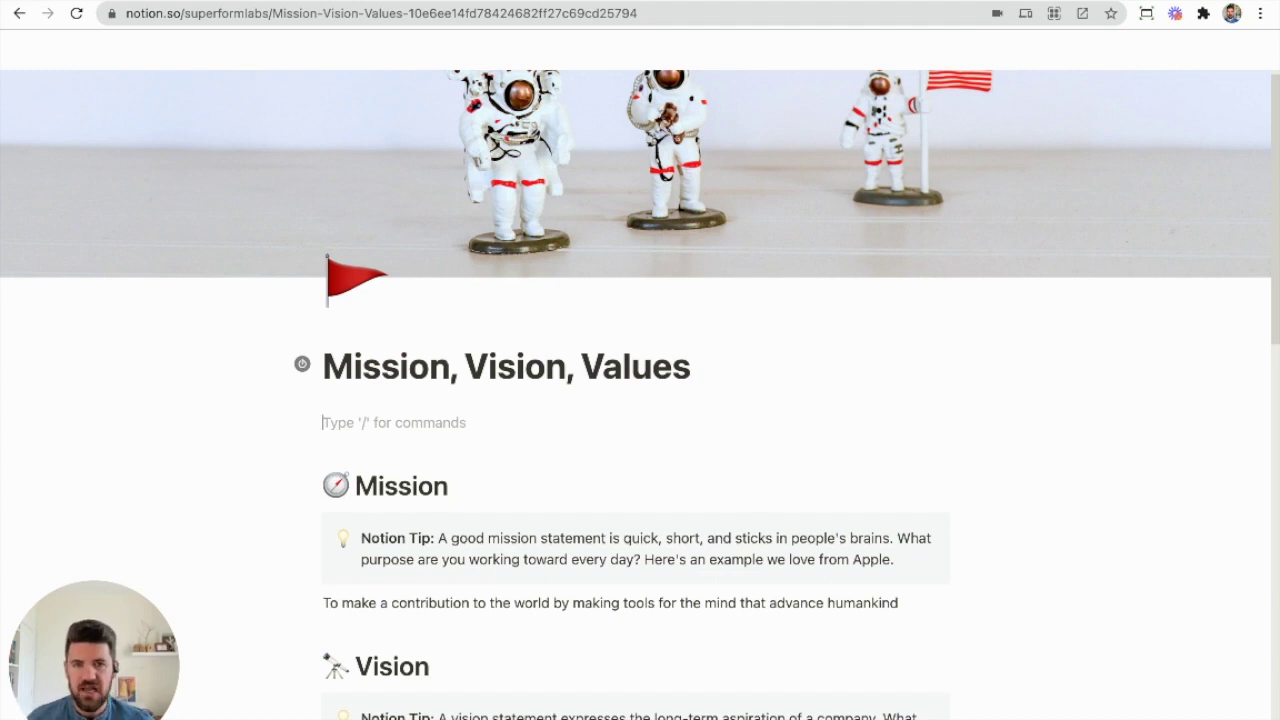
type("/")
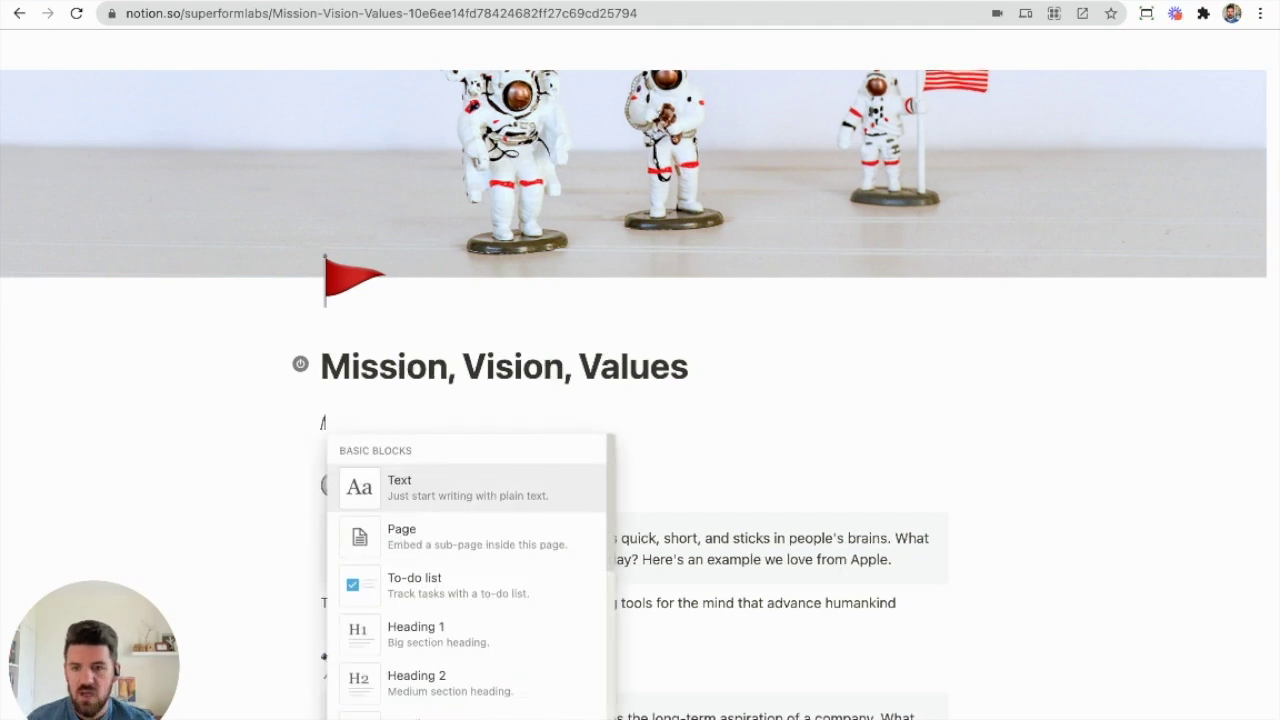
key("Down")
key("Down")
key("Down")
key("Down")
key("Down")
key("Down")
key("Down")
key("Down")
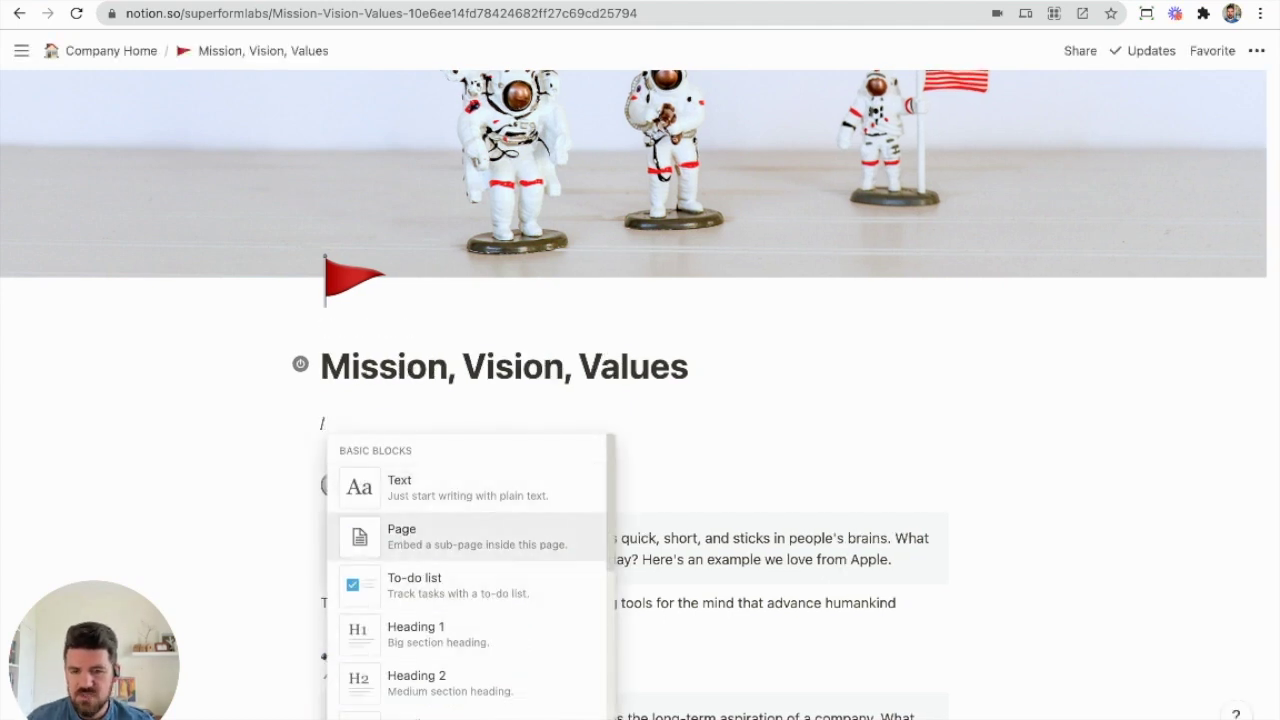
key("Down")
key("Down")
key("Down")
key("Down")
key("Down")
key("Down")
key("Down")
key("Down")
key("Down")
key("Down")
key("Down")
key("Down")
key("Down")
key("Down")
key("Down")
key("Down")
key("Down")
key("Down")
key("Down")
key("Down")
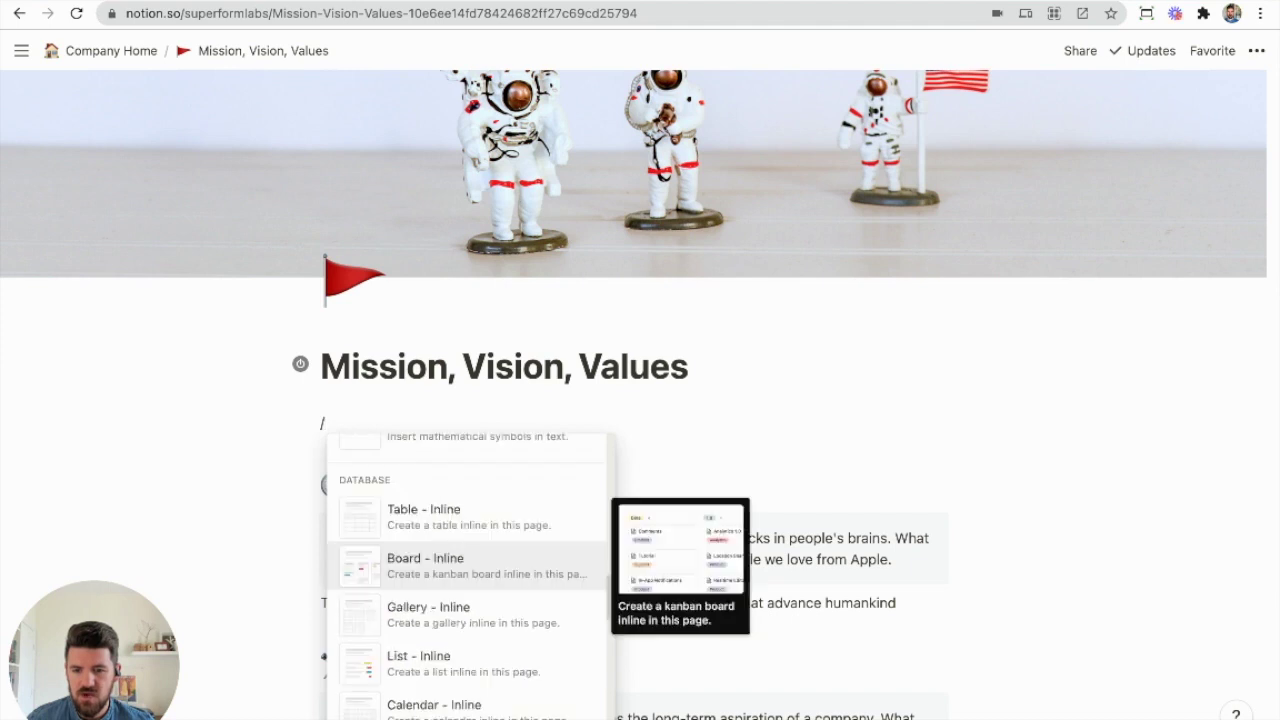
key("Down")
key("Down")
key("Down")
key("Down")
key("Down")
key("Down")
key("Down")
key("Down")
key("Down")
key("Down")
key("Down")
key("Down")
key("Down")
key("Down")
key("Down")
key("Down")
key("Down")
key("Down")
key("Down")
key("Down")
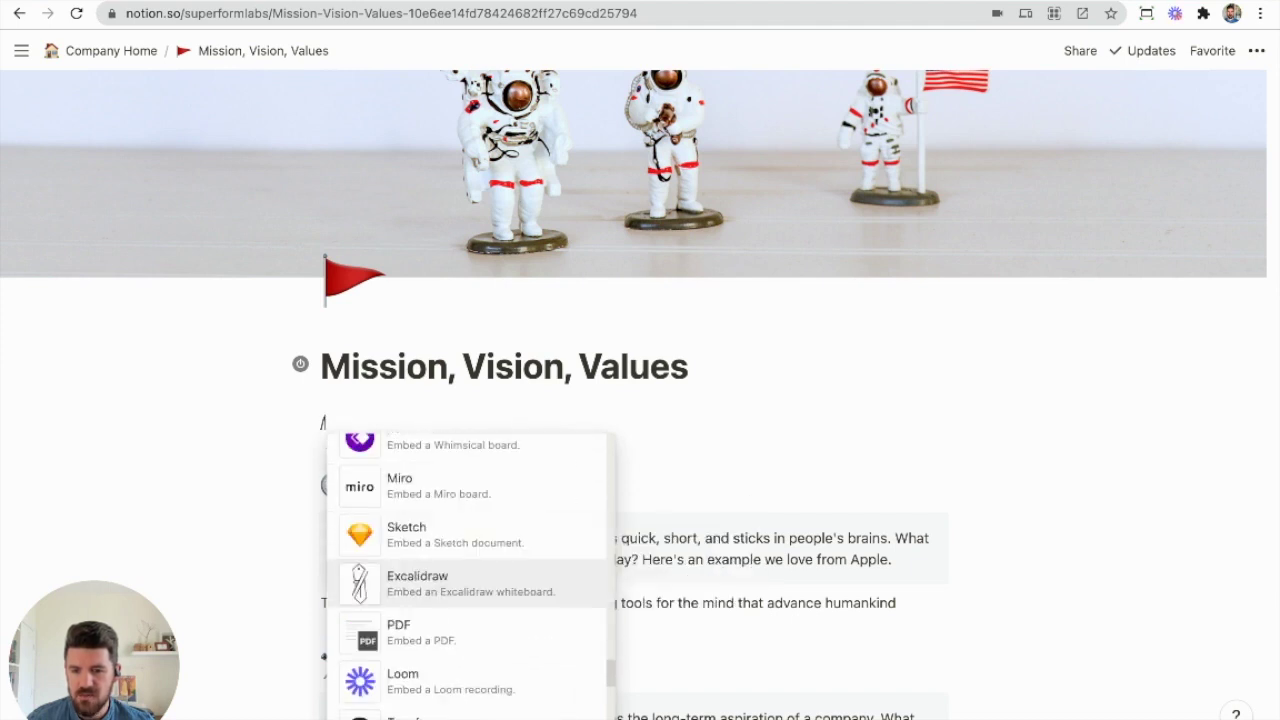
key("Down")
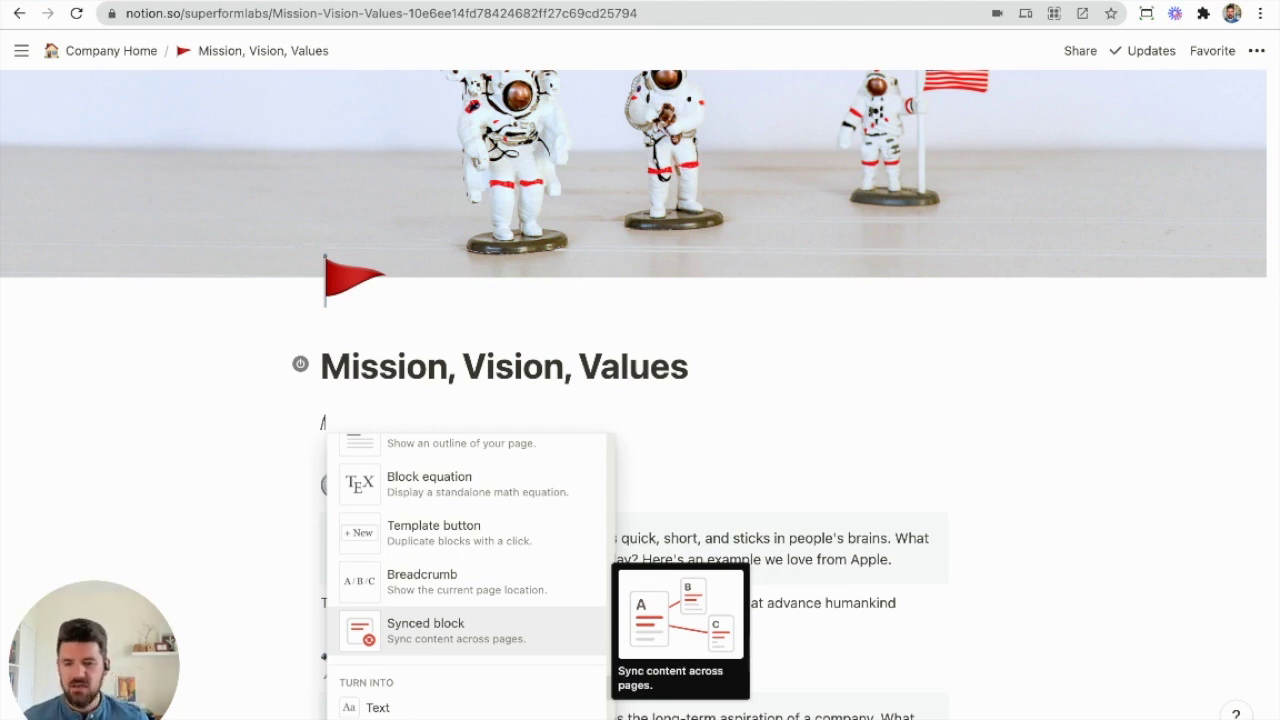
key("Return")
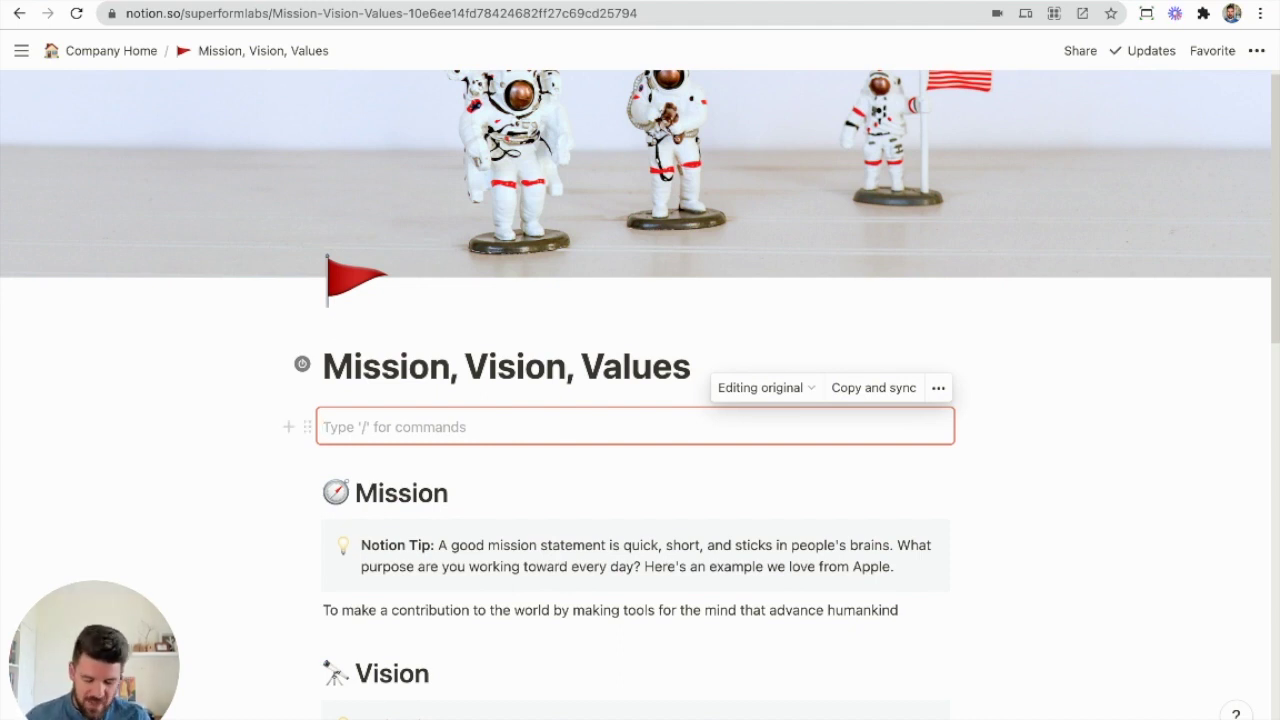
Step: Enter "This is a test synced block." as the content of the new synced block
type("This is a ")
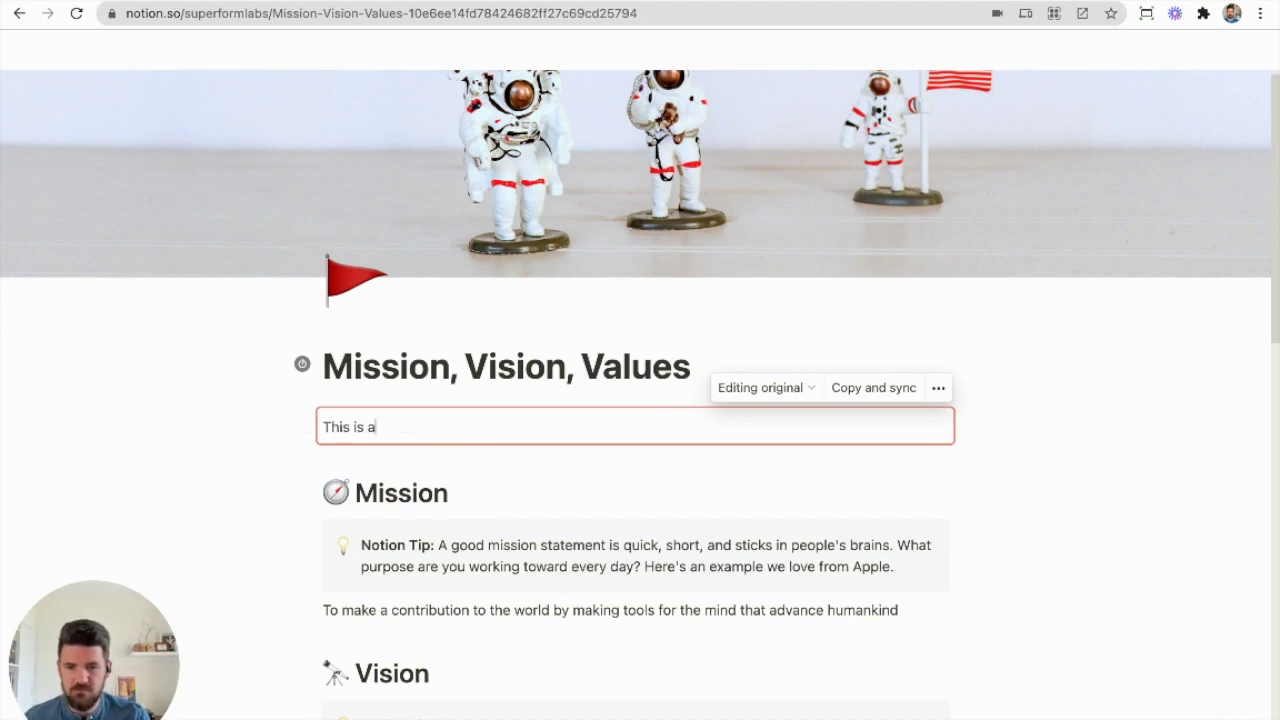
type("test")
key("BackSpace")
key("BackSpace")
key("BackSpace")
key("BackSpace")
type("test")
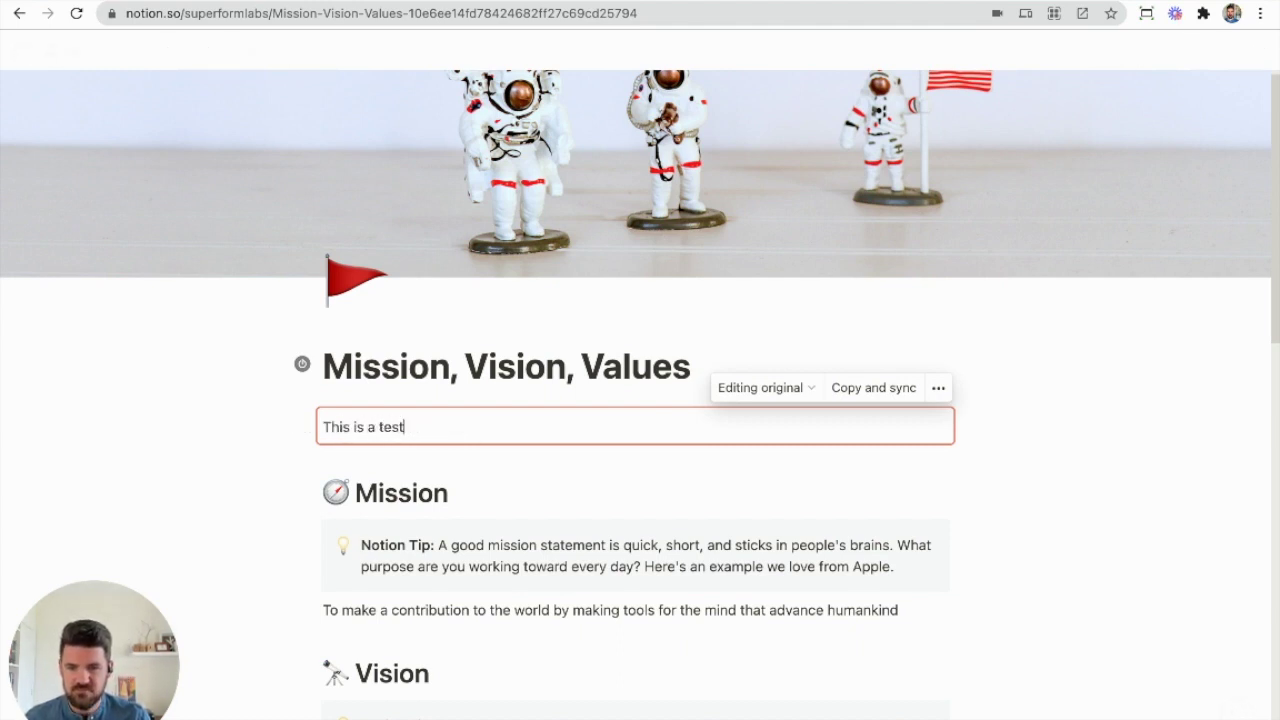
type(" synced")
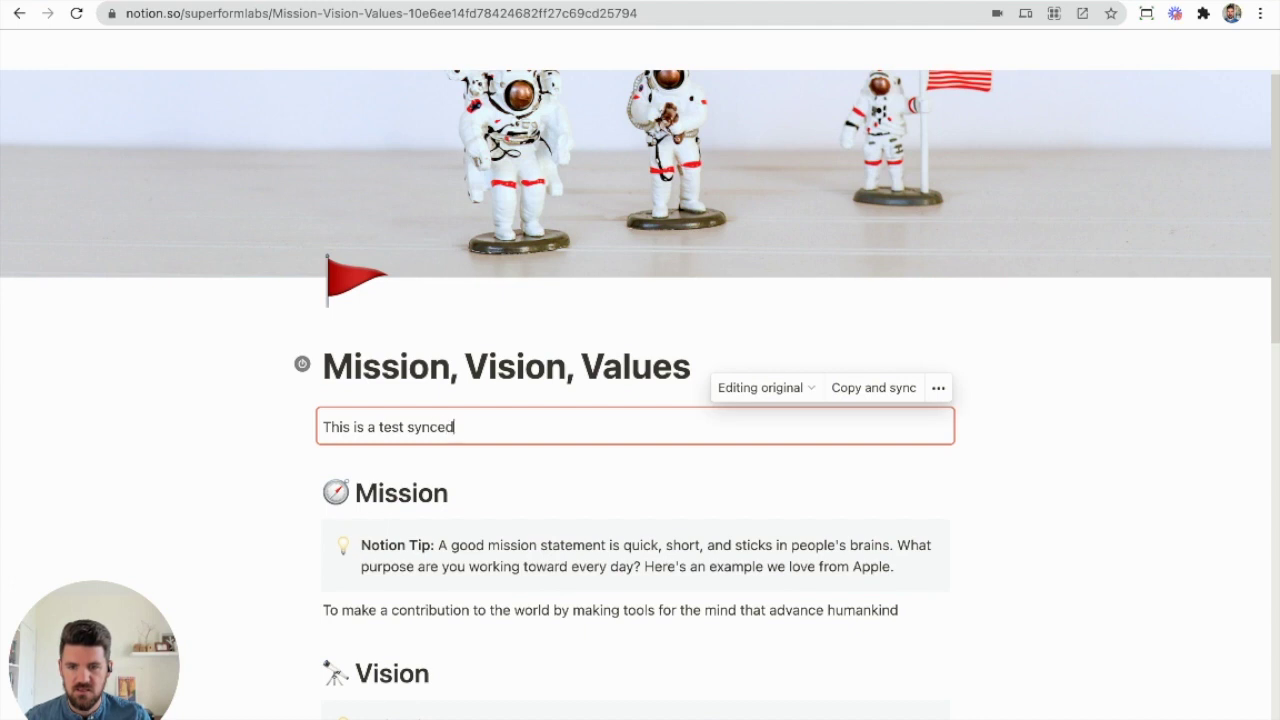
type(" block")
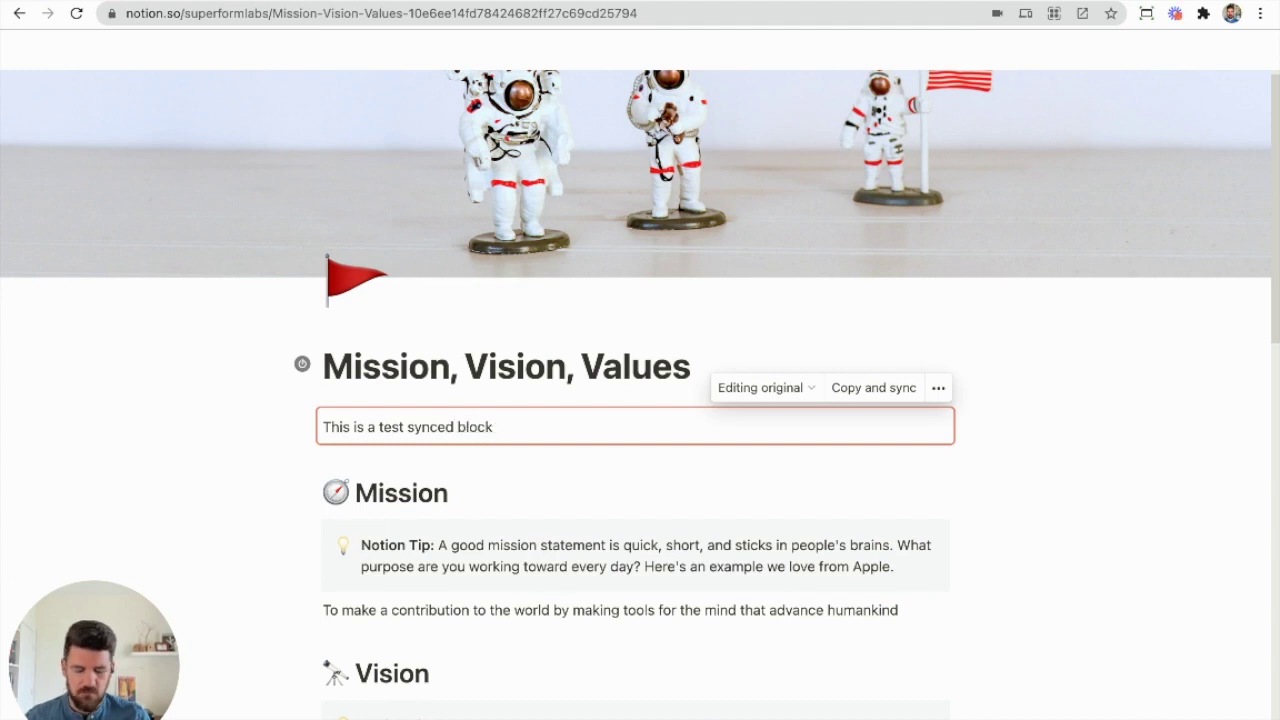
type(".")
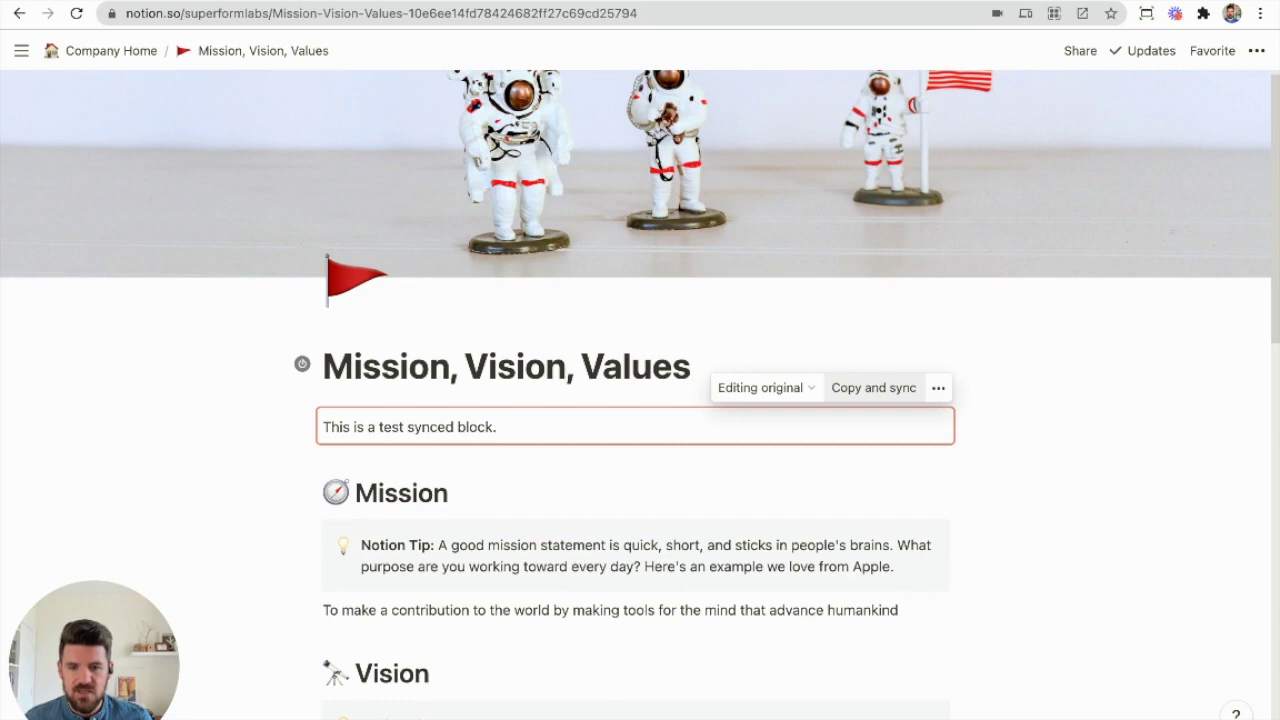
Step: Copy the test synced block and paste it as a synced copy below the Notion Tip callout on the Office Manual page
key("Escape")
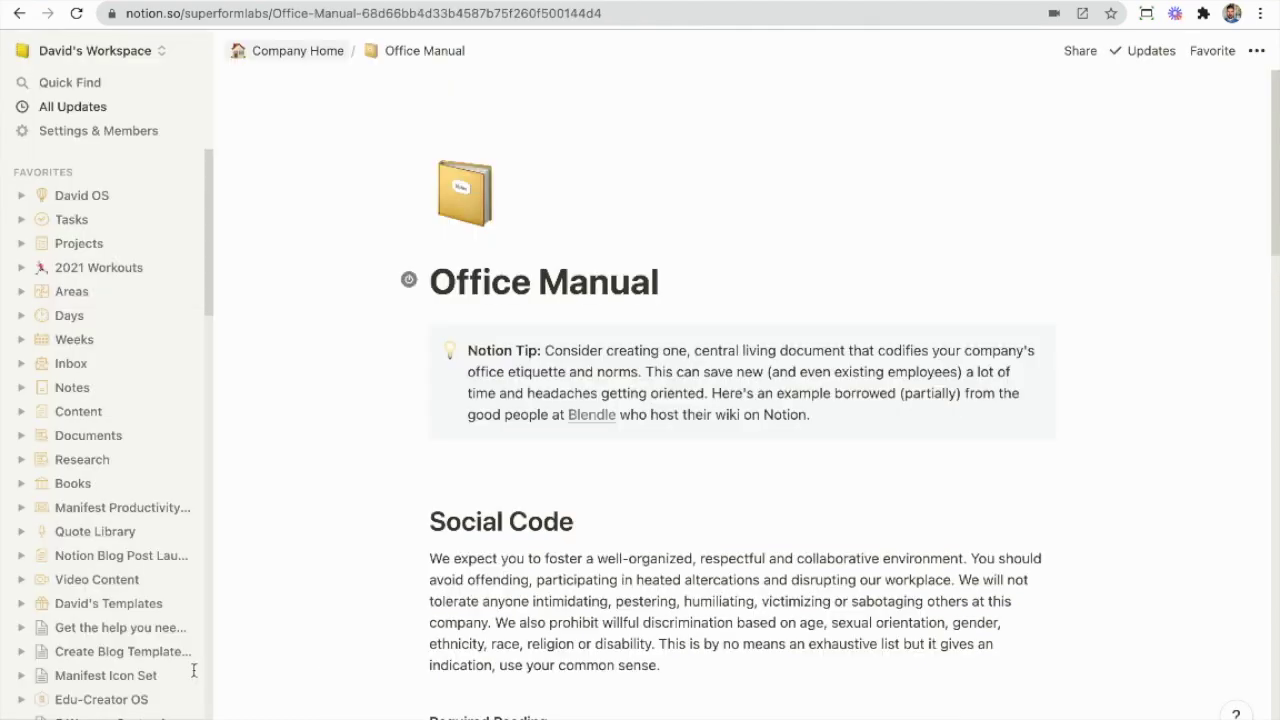
left_click(430, 458)
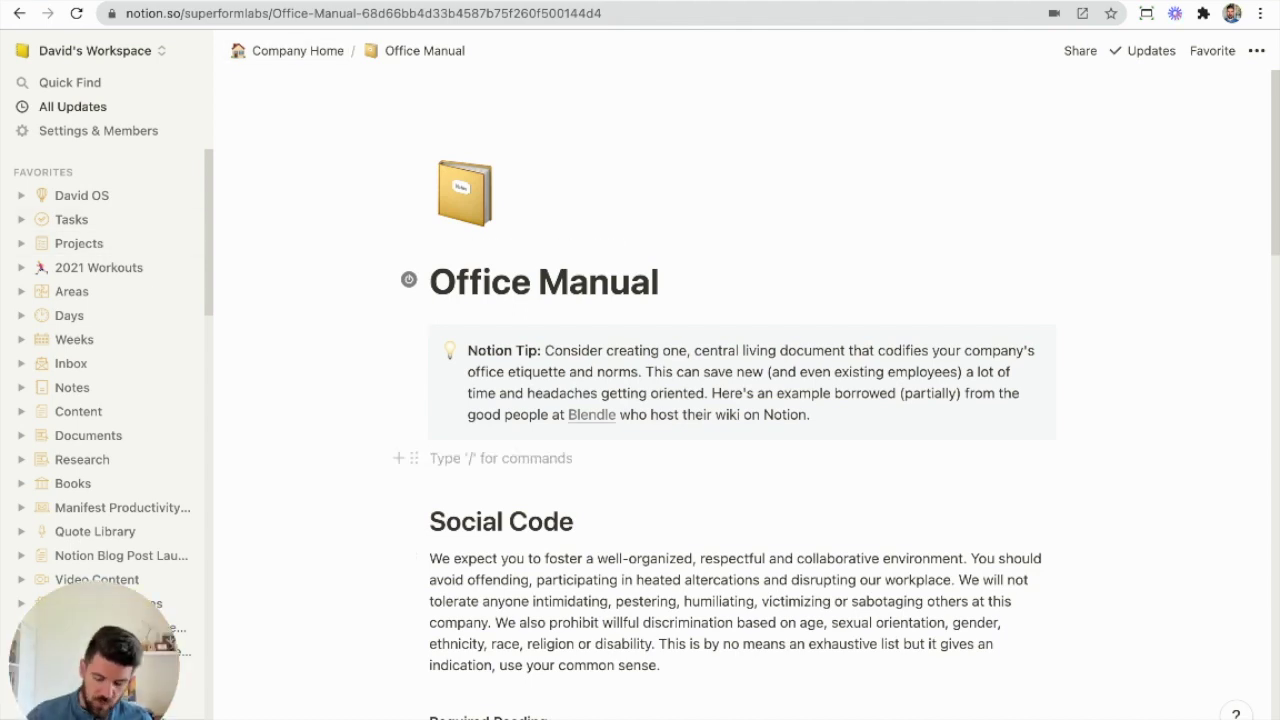
type("This is a test synced block.")
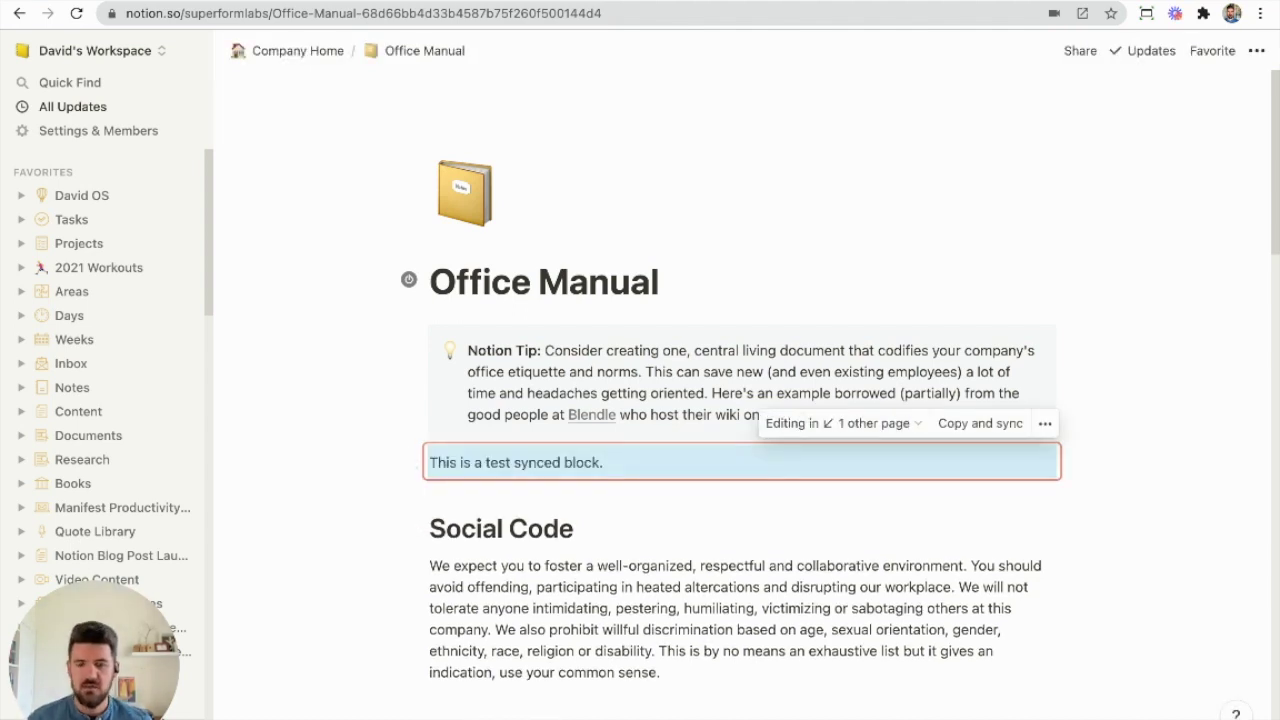
Step: Append the sentence "This is an update." to the synced block's text on the Office Manual page
left_click(604, 462)
type("R")
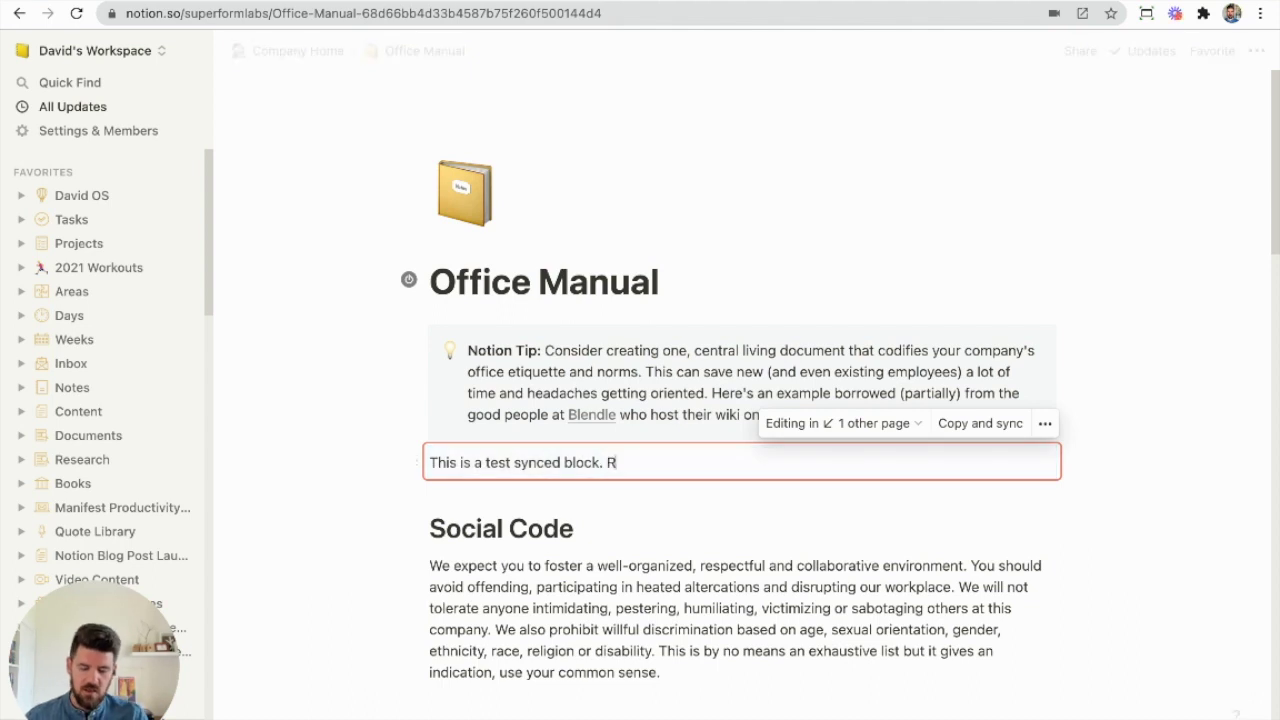
type("this")
key("BackSpace")
key("BackSpace")
key("BackSpace")
key("BackSpace")
key("BackSpace")
type("Th")
key("BackSpace")
key("BackSpace")
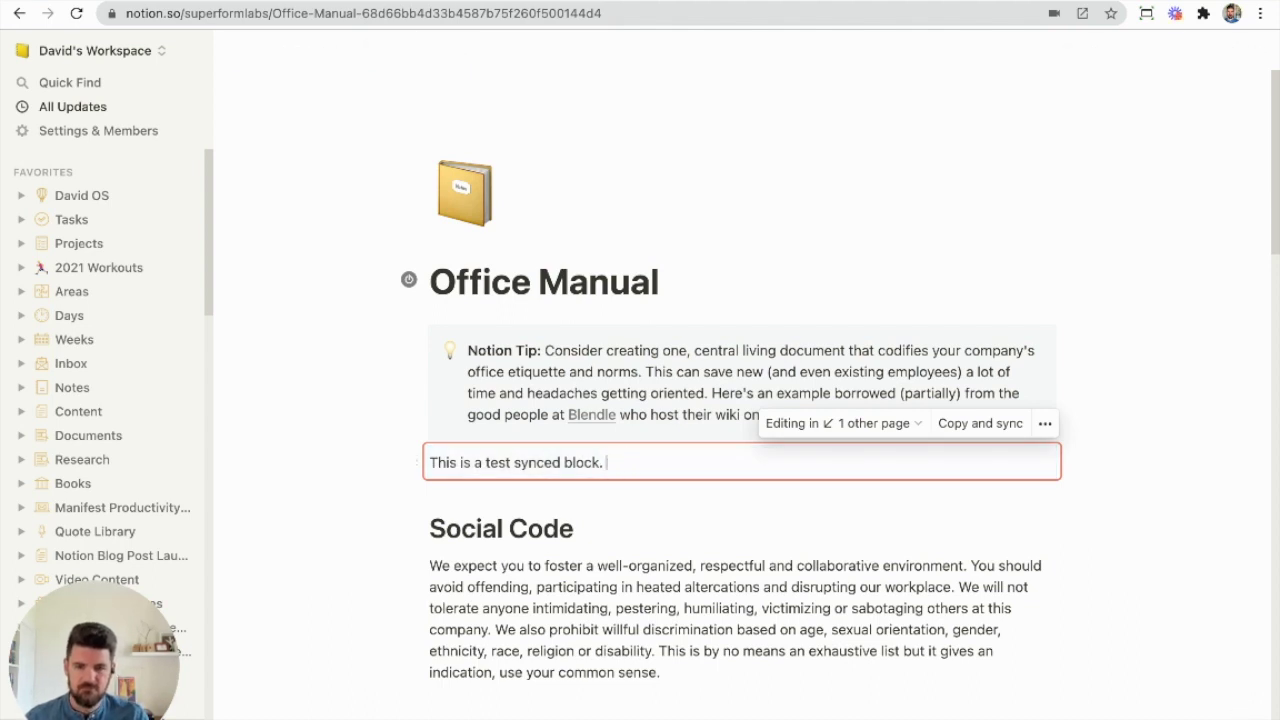
type("This is a ")
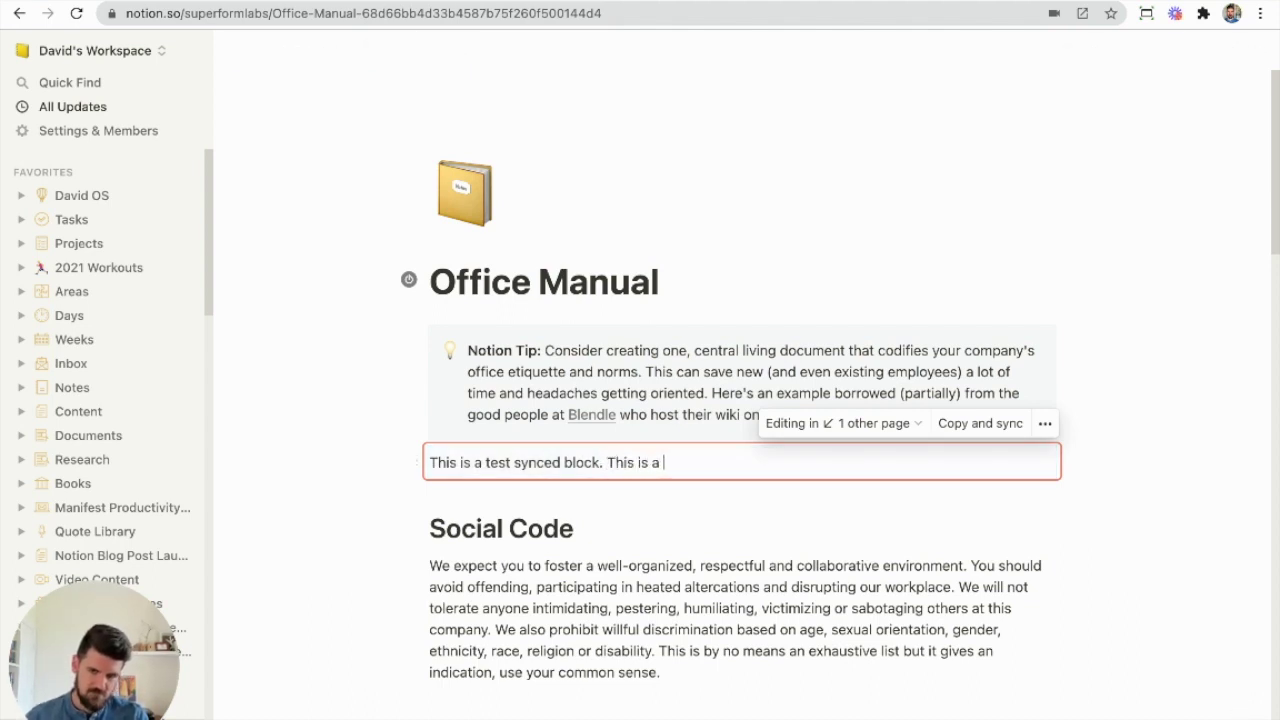
type("n update.")
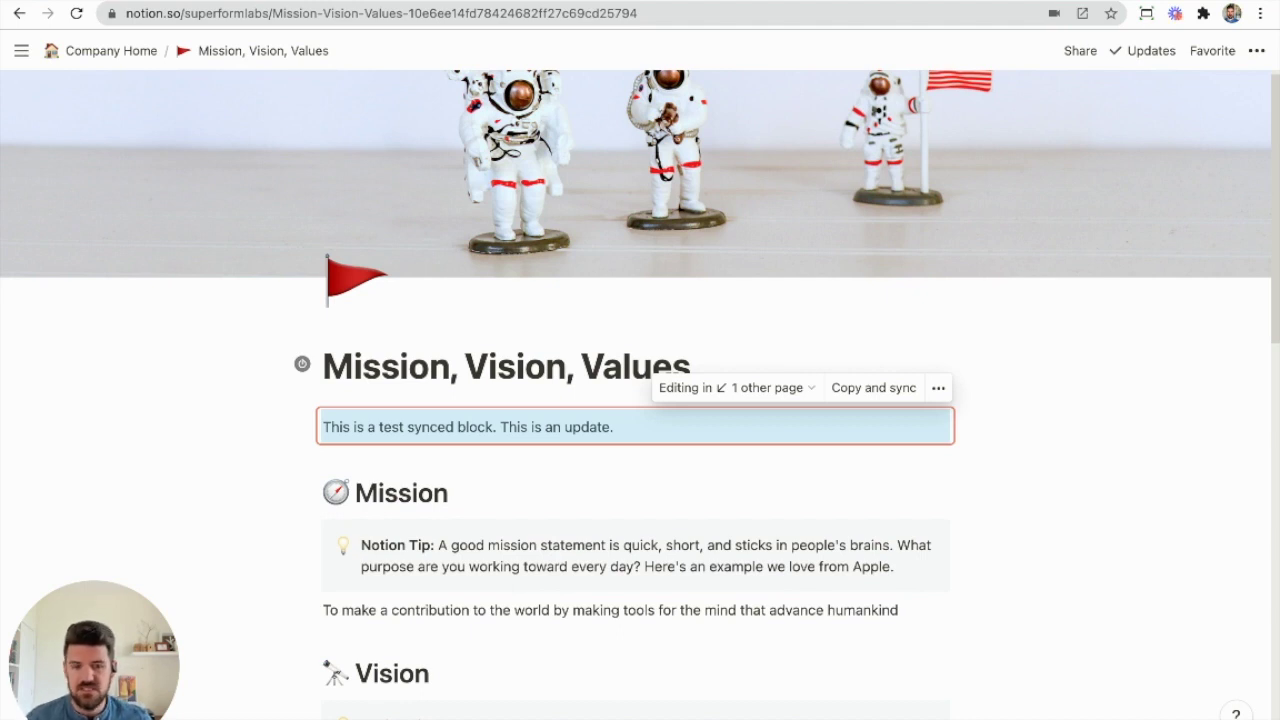
left_click(894, 566)
scroll(894, 566, "down", 1)
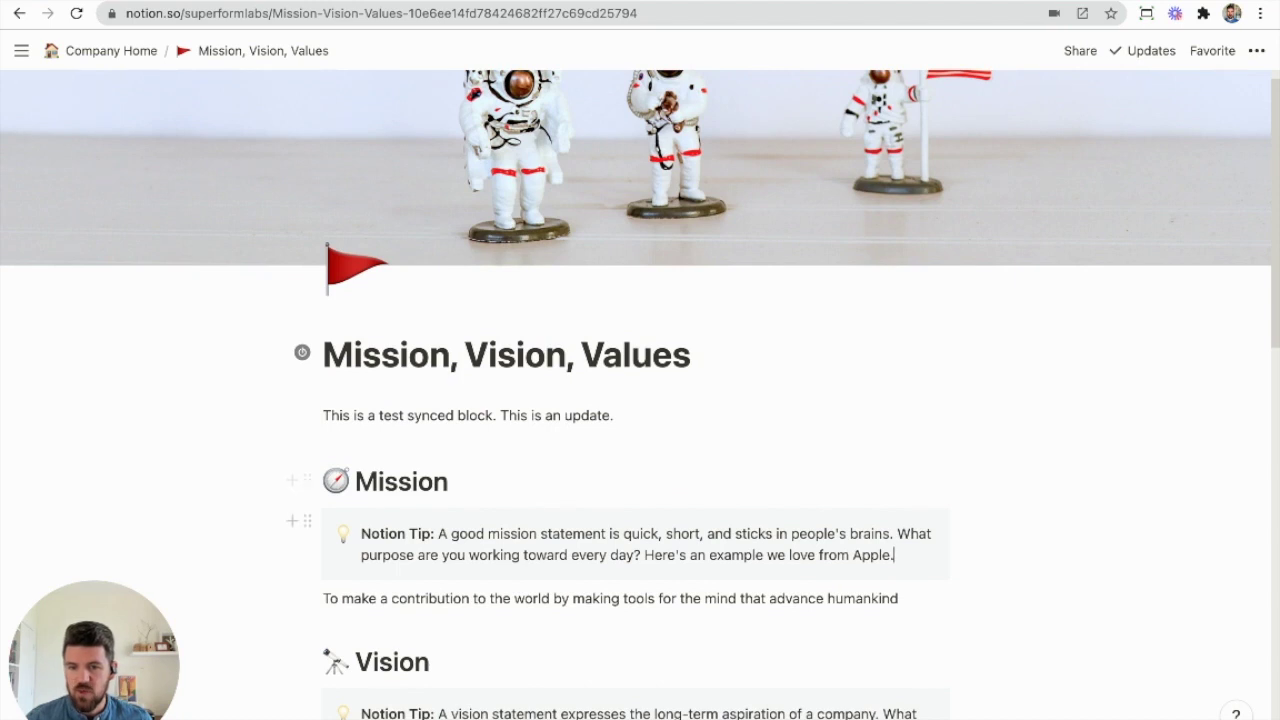
left_click_drag(1040, 606, 320, 462)
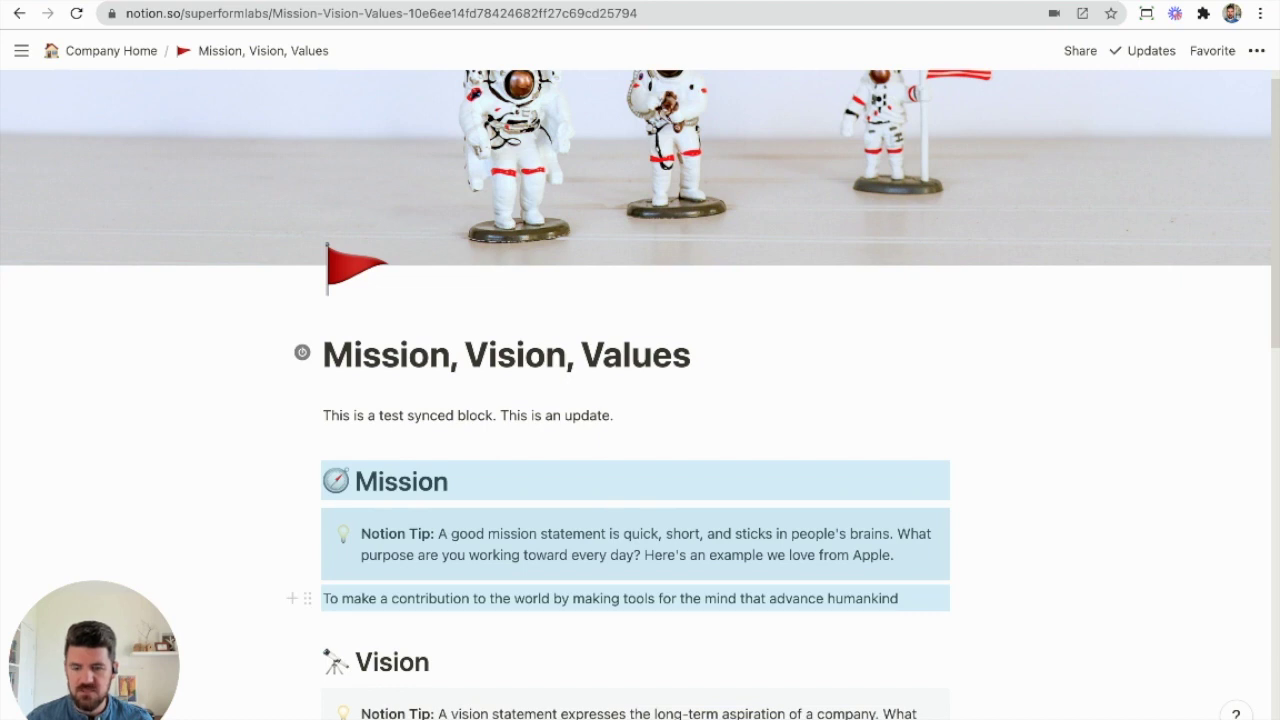
scroll(640, 400, "down", 1)
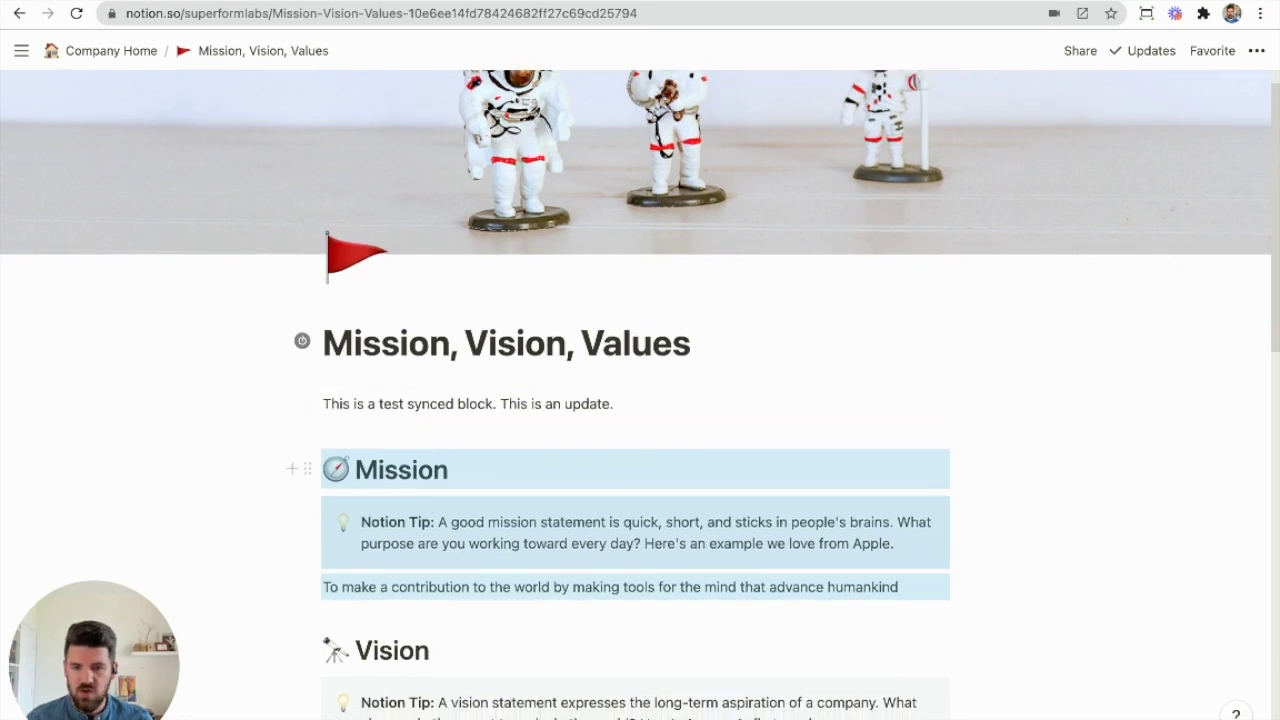
left_click(449, 470)
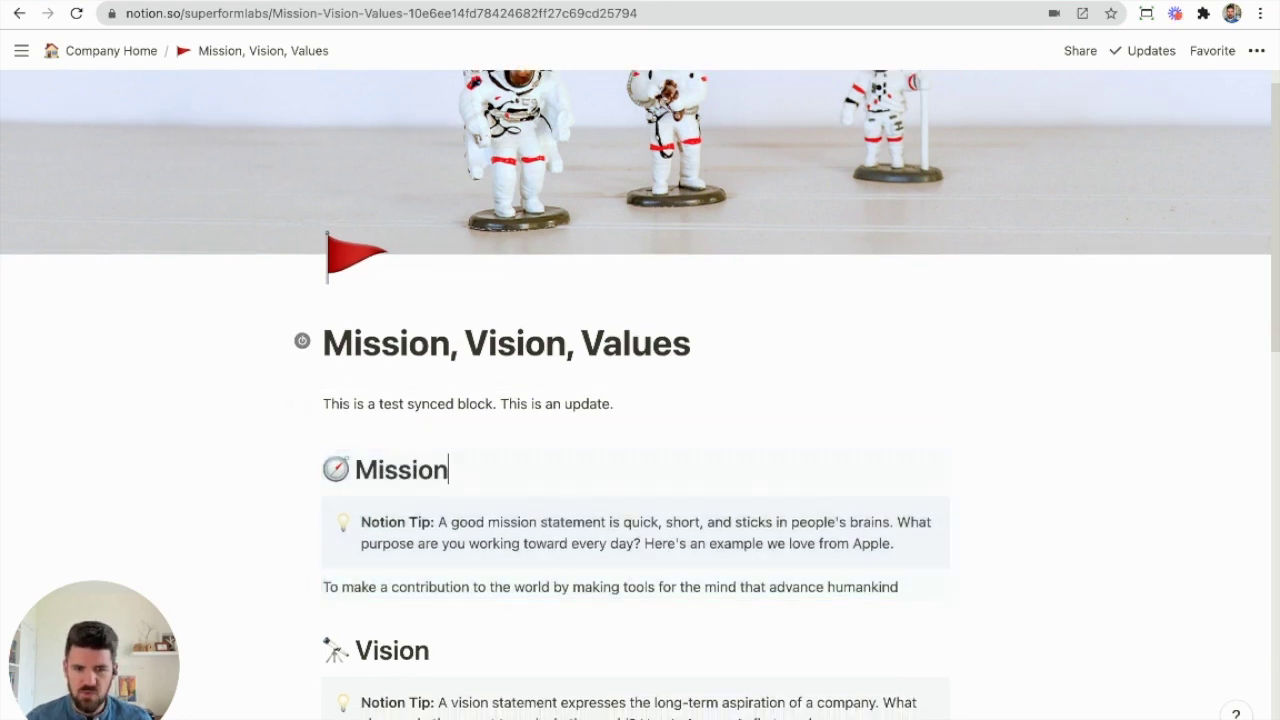
Step: Insert a second synced block directly above the Mission heading on the Mission, Vision, Values page
left_click(700, 403)
left_click(323, 470)
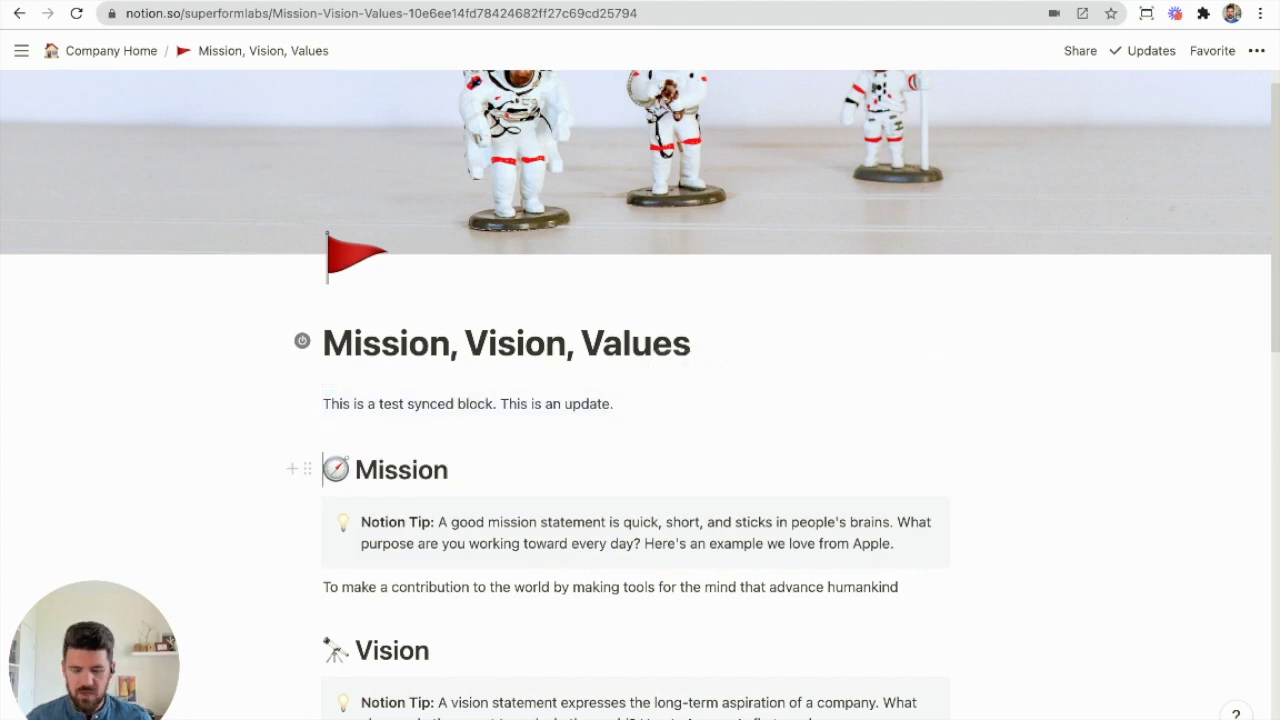
key("Return")
type("/synced")
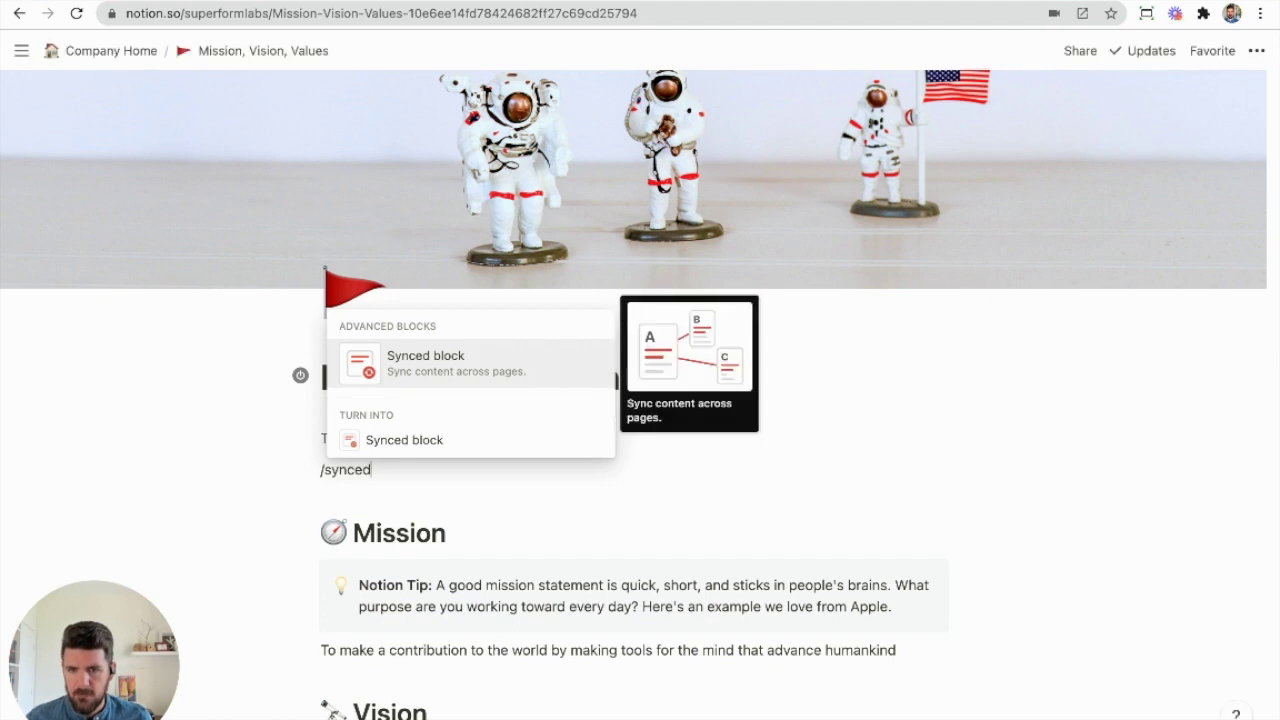
key("Return")
Step: Move the Mission heading, its Notion Tip callout and the mission statement into the empty synced block, and remove the leftover blank line
scroll(640, 400, "down", 1)
left_click_drag(1066, 620, 318, 488)
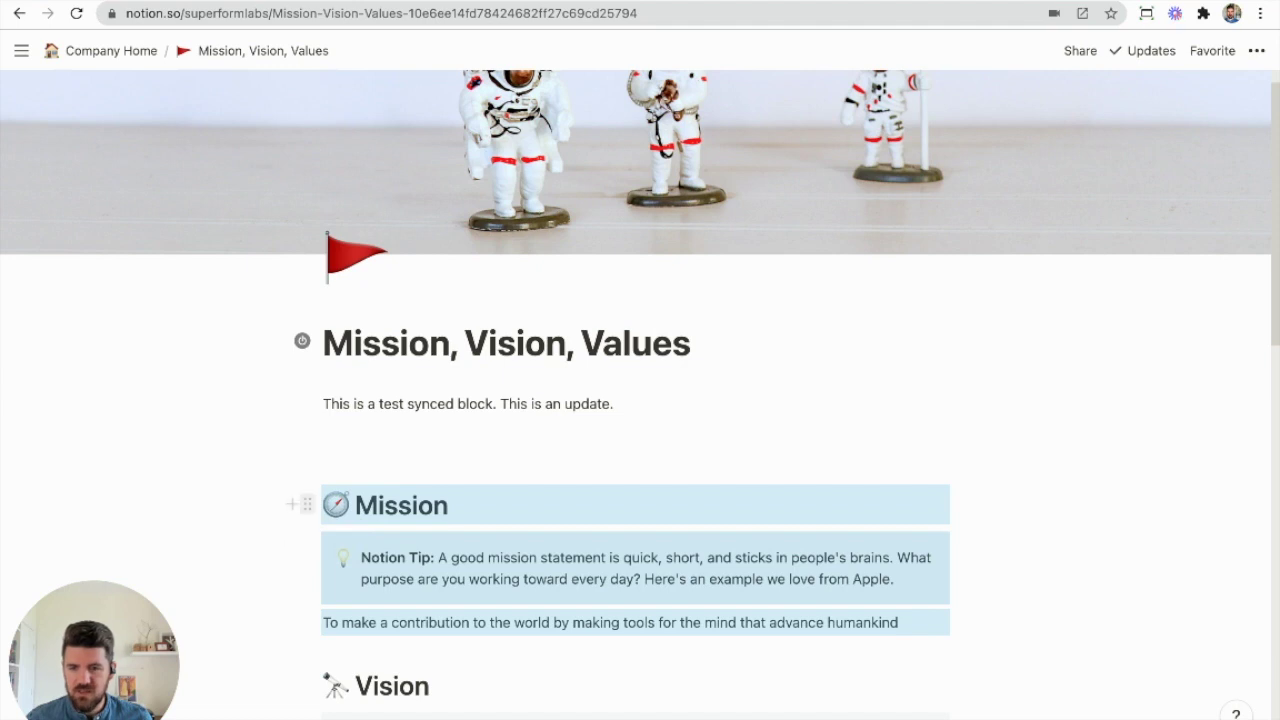
left_click_drag(307, 505, 343, 459)
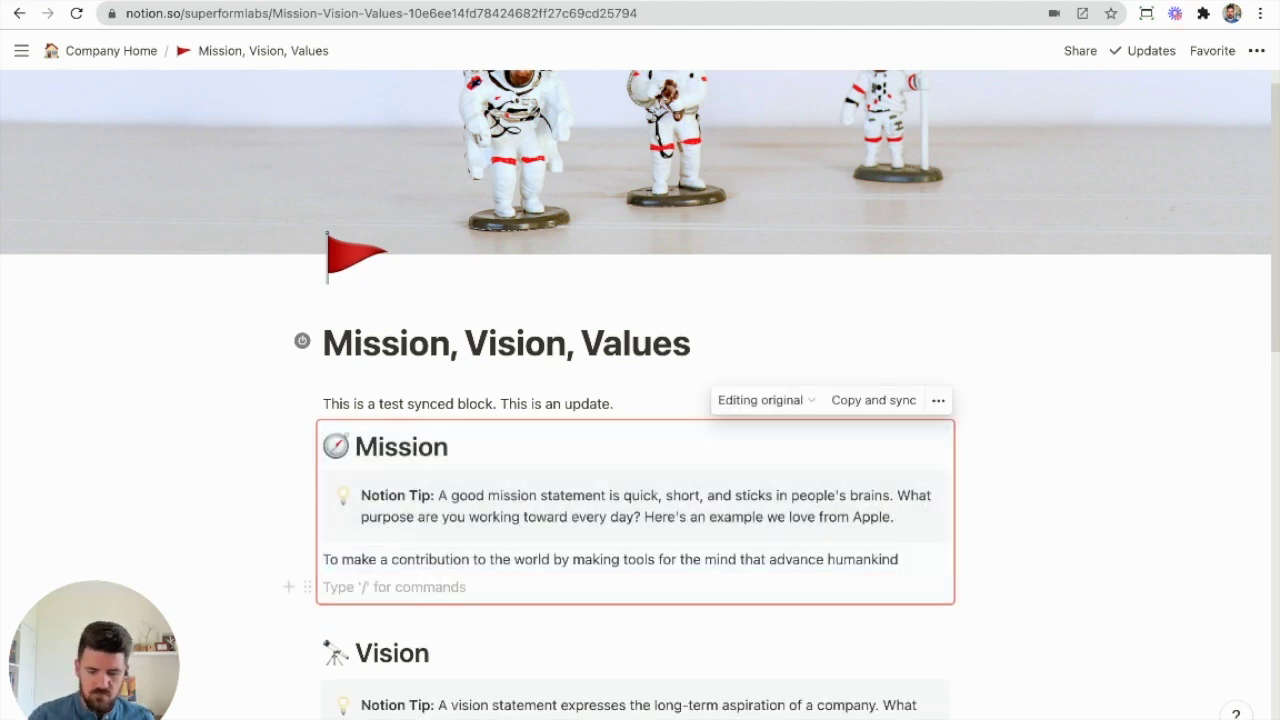
key("BackSpace")
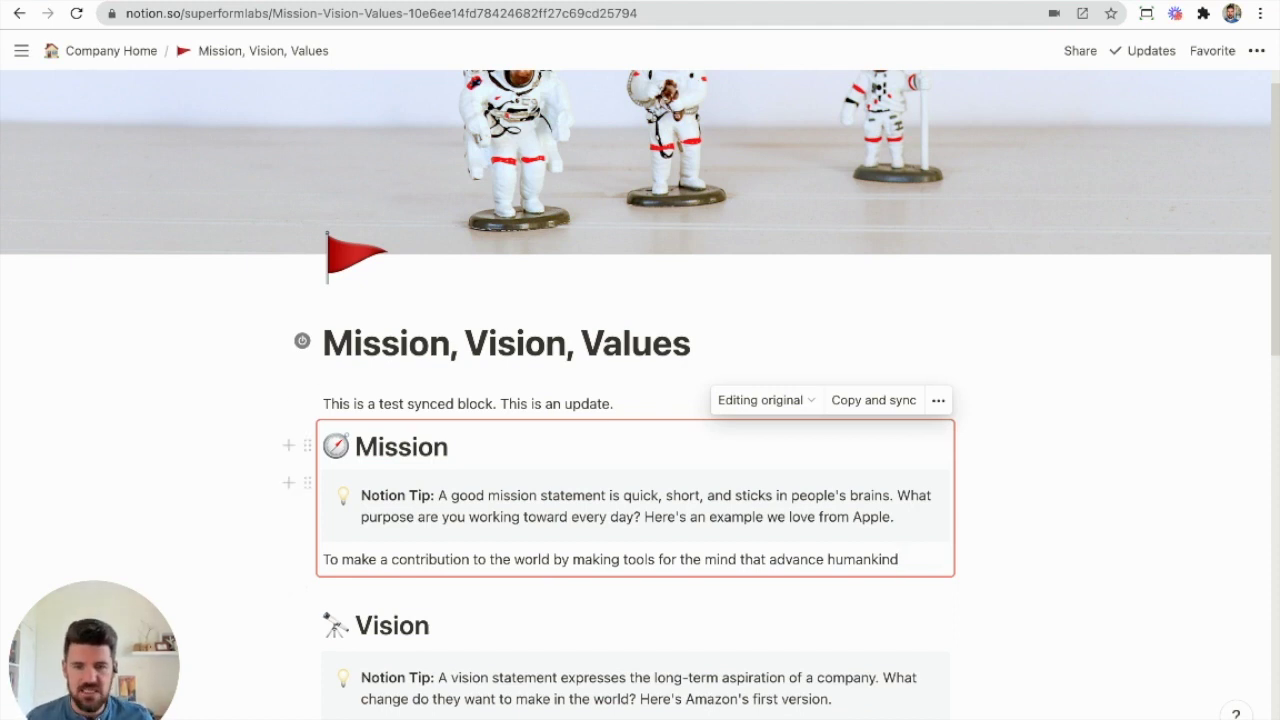
Step: Copy the Mission synced block and paste it as a synced copy above the Social Code heading on the Office Manual page
key("Escape")
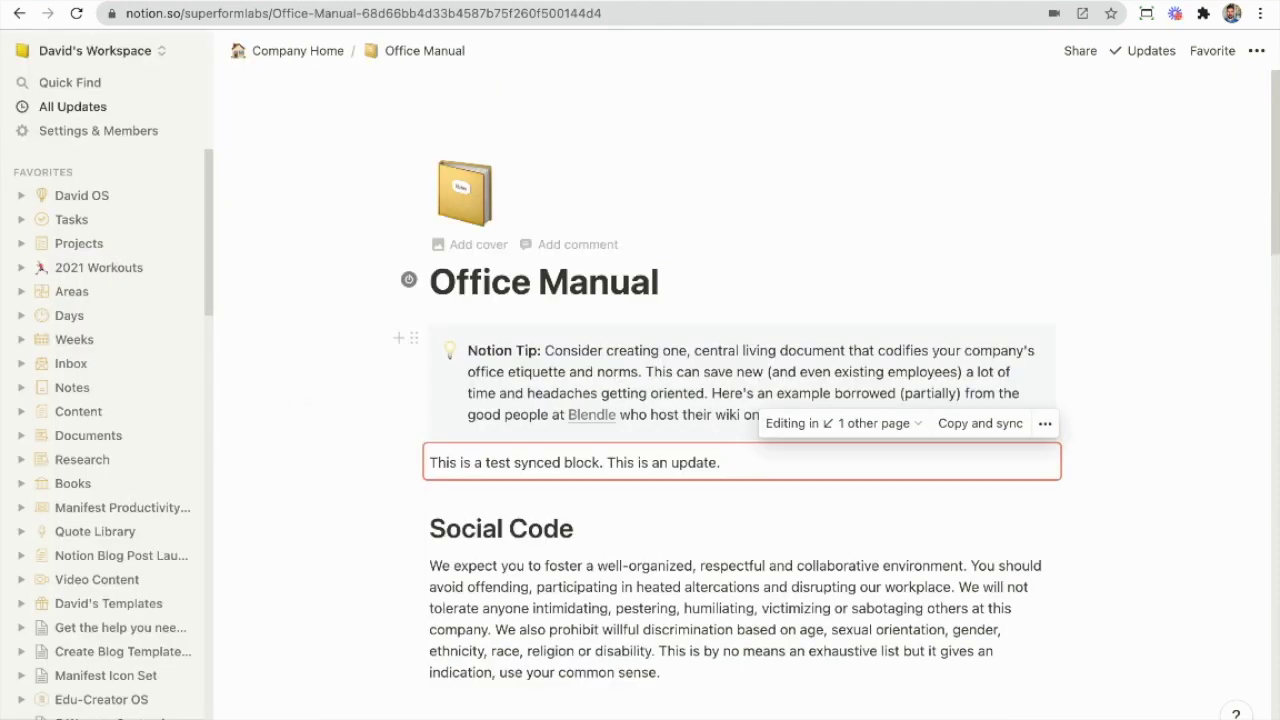
left_click(430, 528)
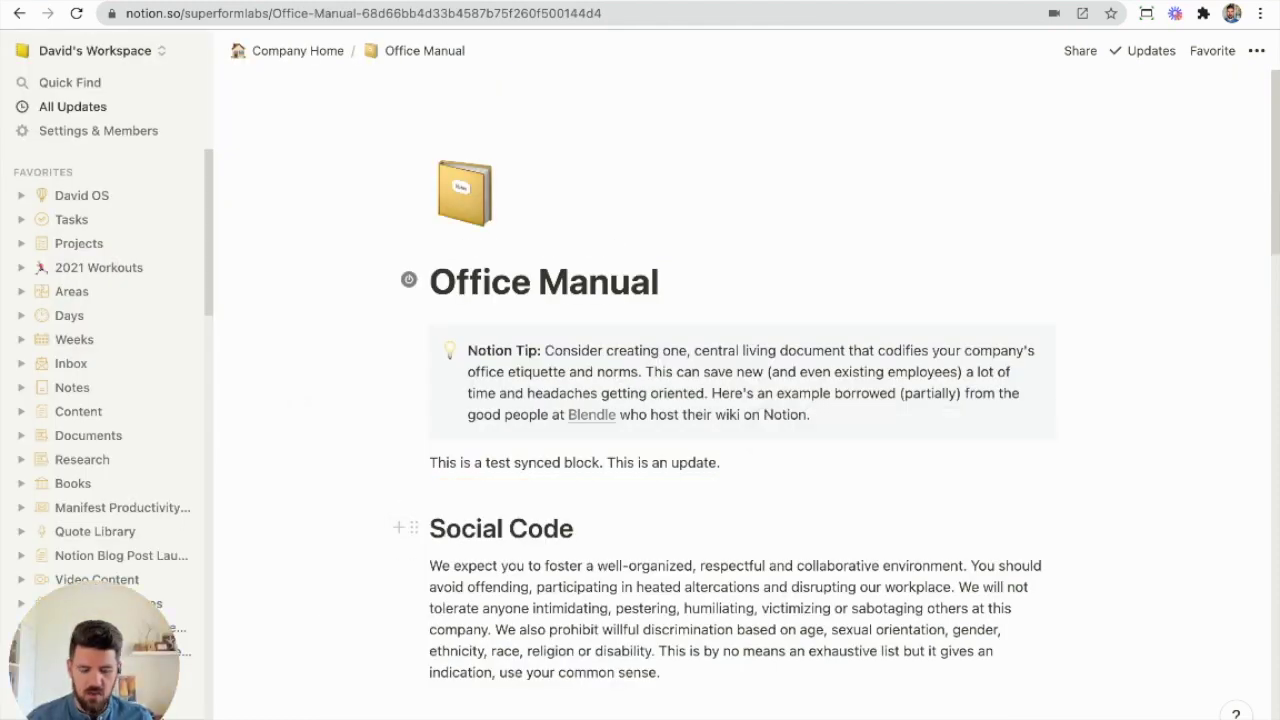
key("Return")
key("Return")
key("Up")
left_click(430, 522)
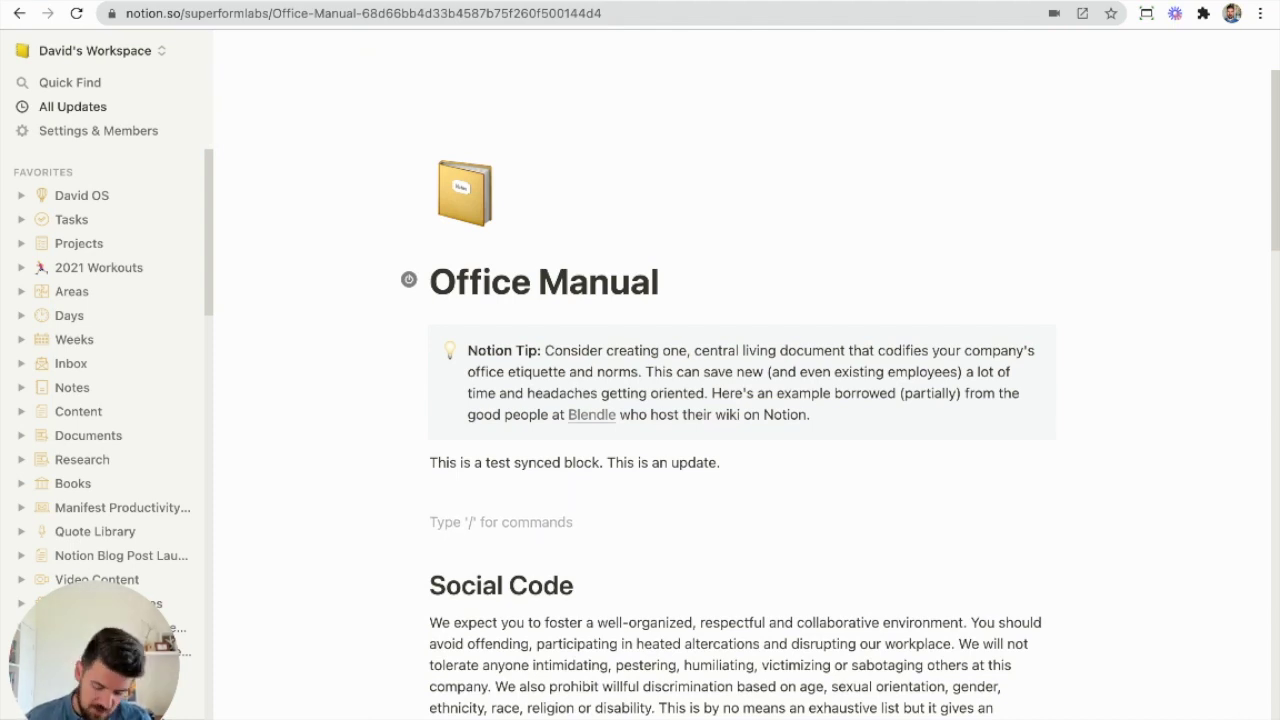
key("ctrl+v")
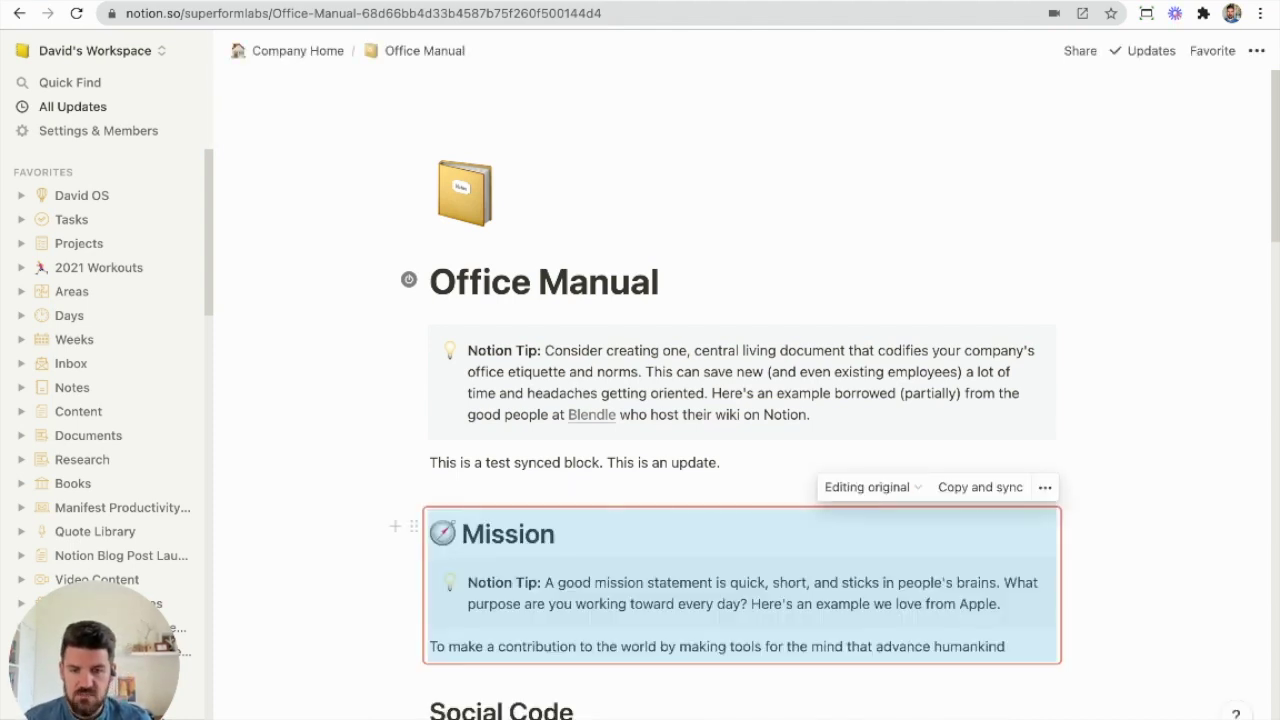